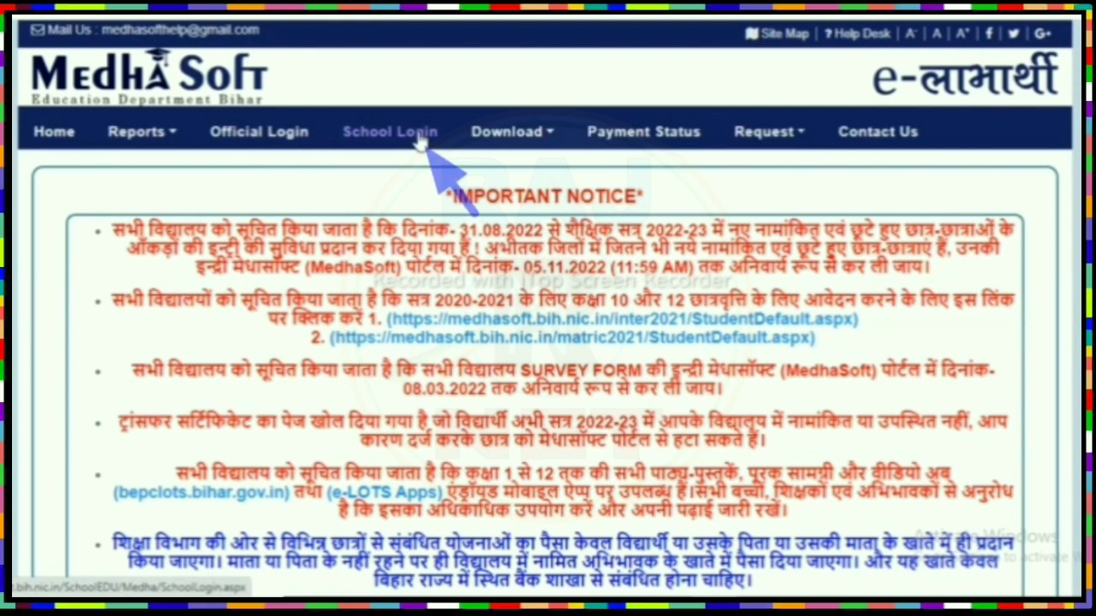
Step: Open the school login page, complete the captcha field and log in to the school account
left_click(419, 142)
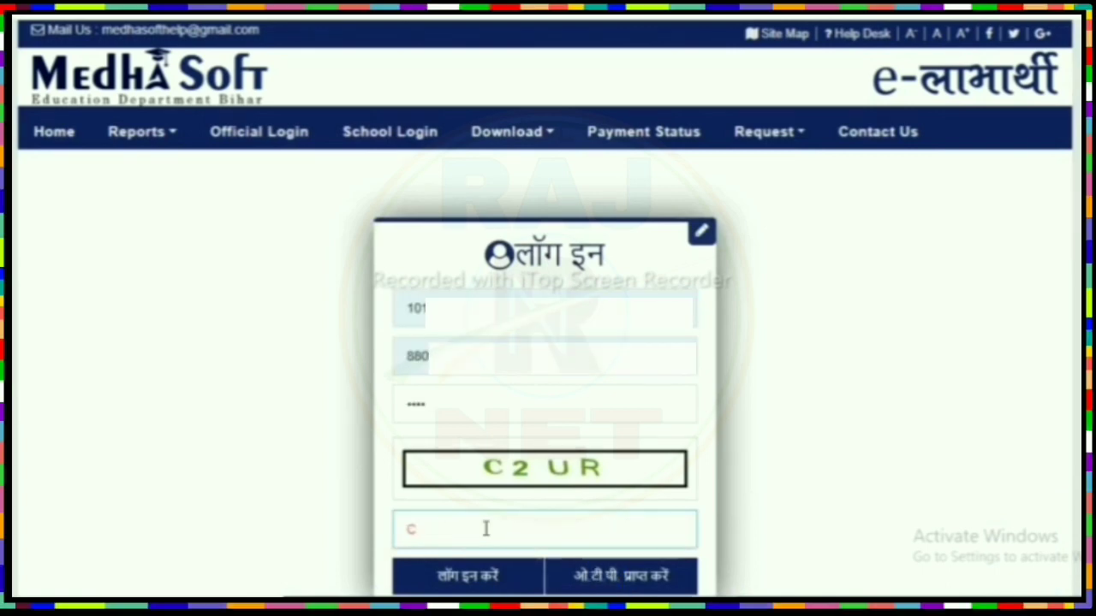
type("UR")
left_click(491, 583)
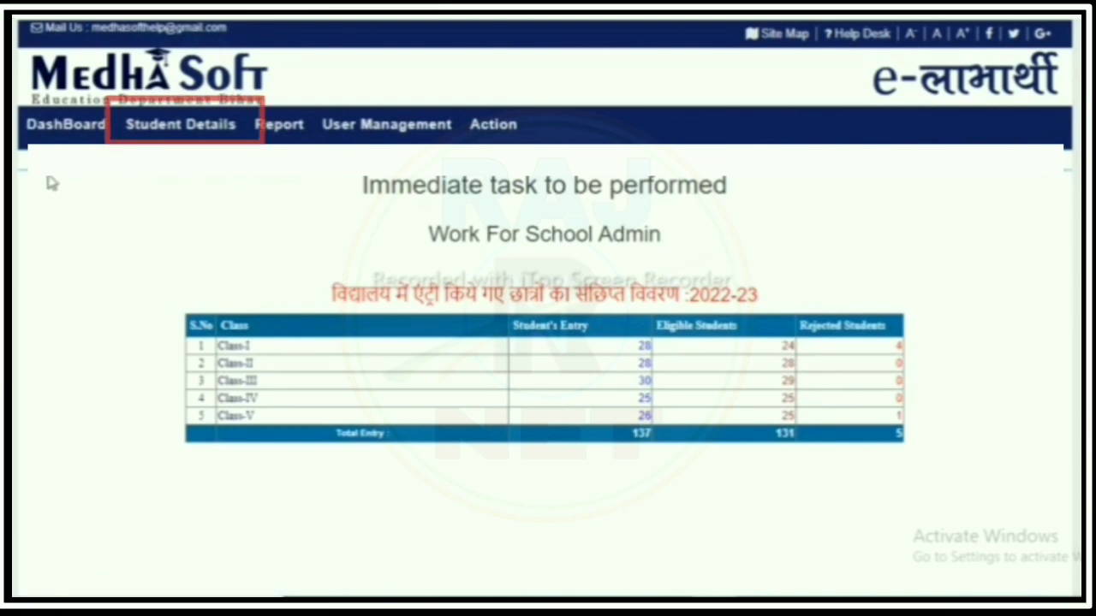
Step: Open the Mark Attendance List and display the students of class 3, section A
mouse_move(176, 125)
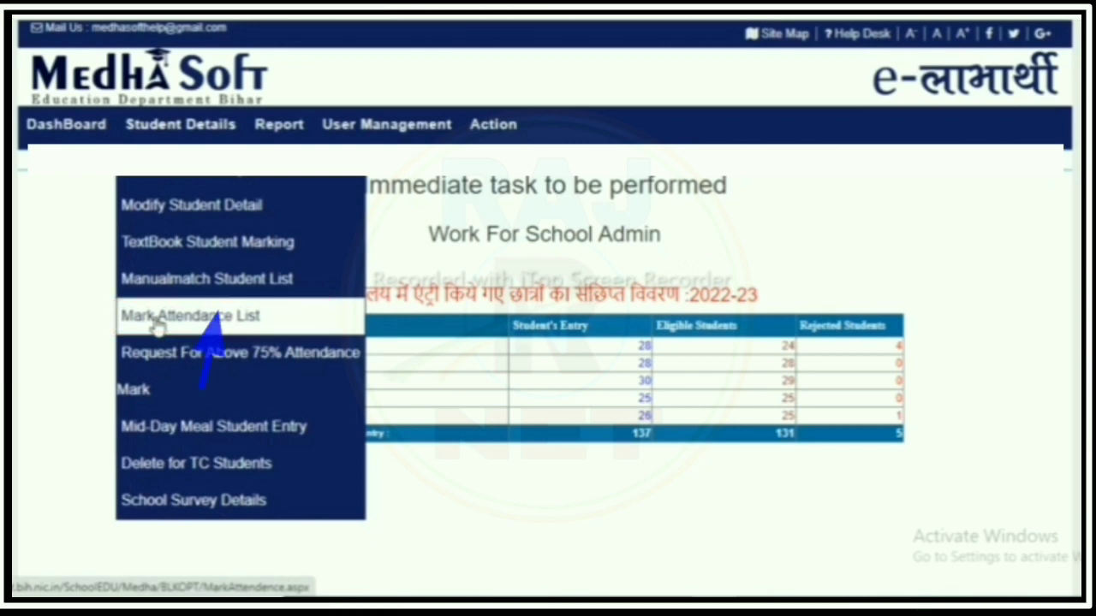
left_click(200, 324)
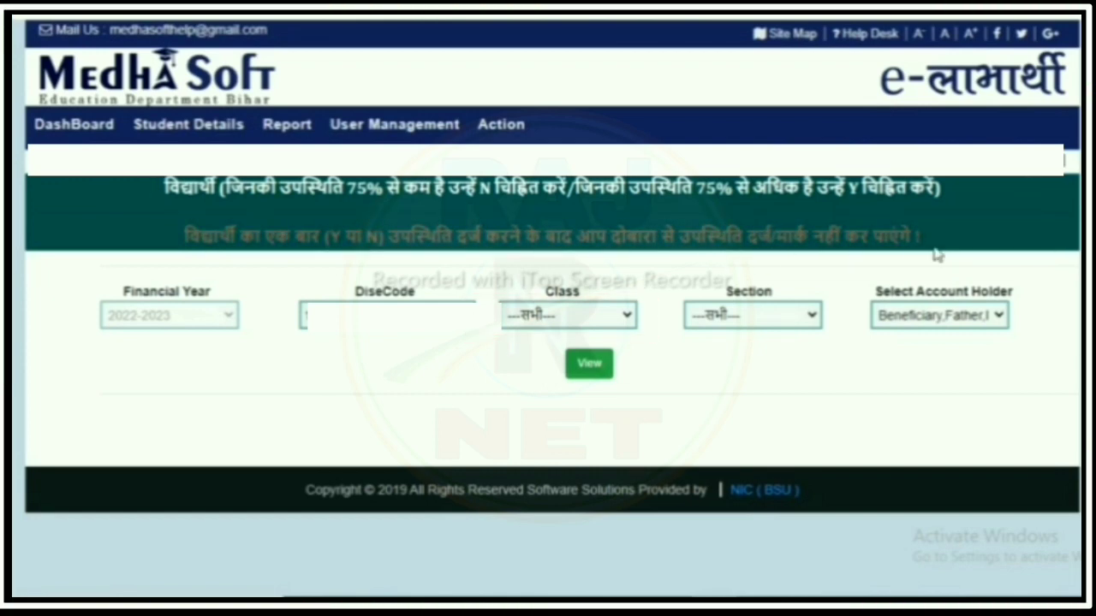
left_click(540, 315)
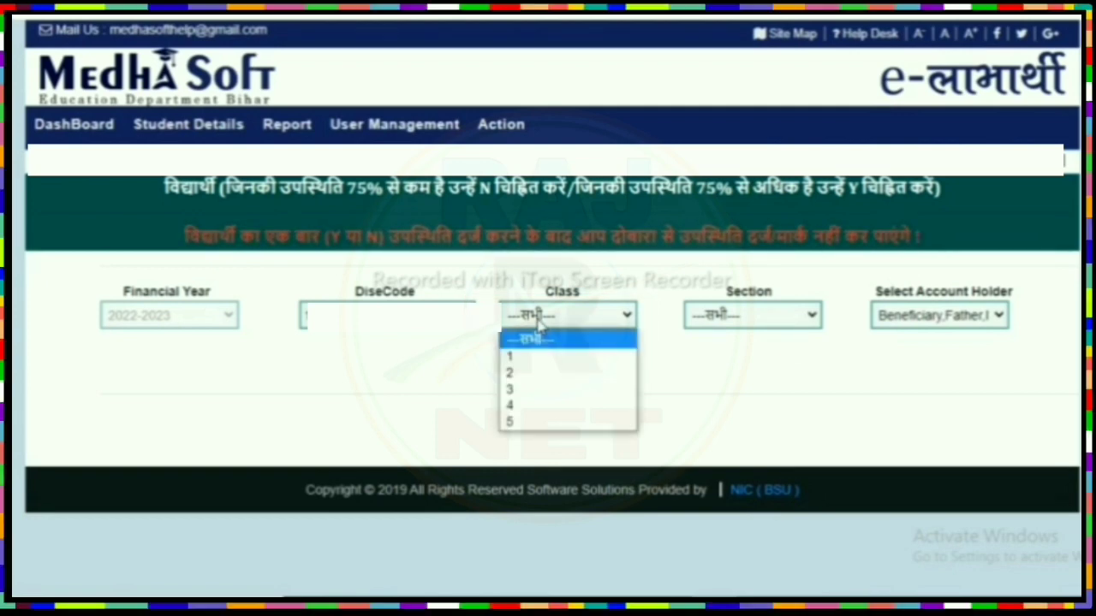
left_click(512, 391)
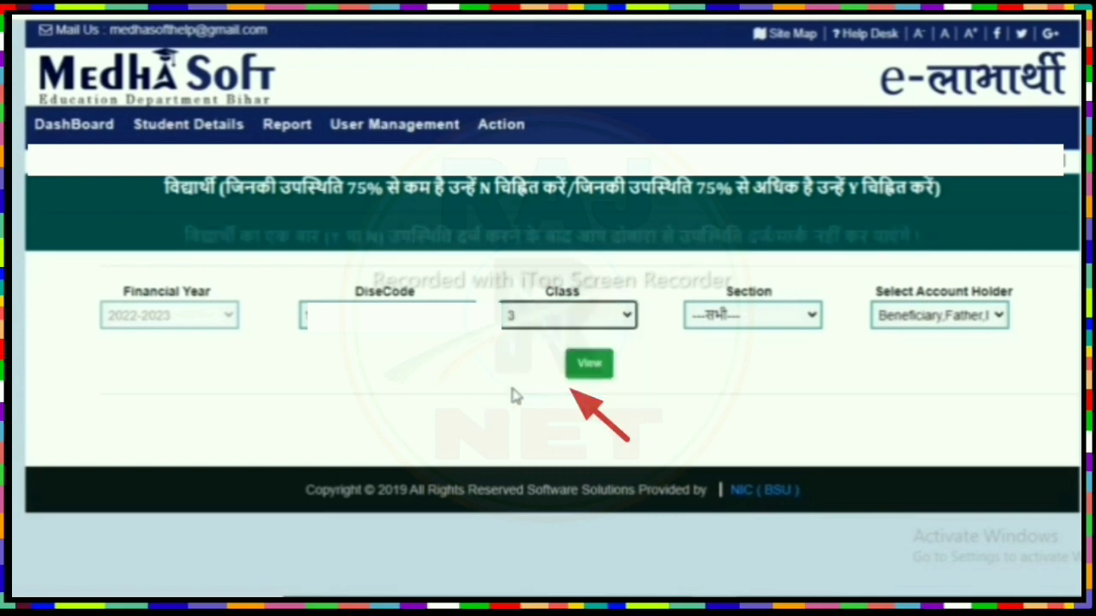
left_click(747, 316)
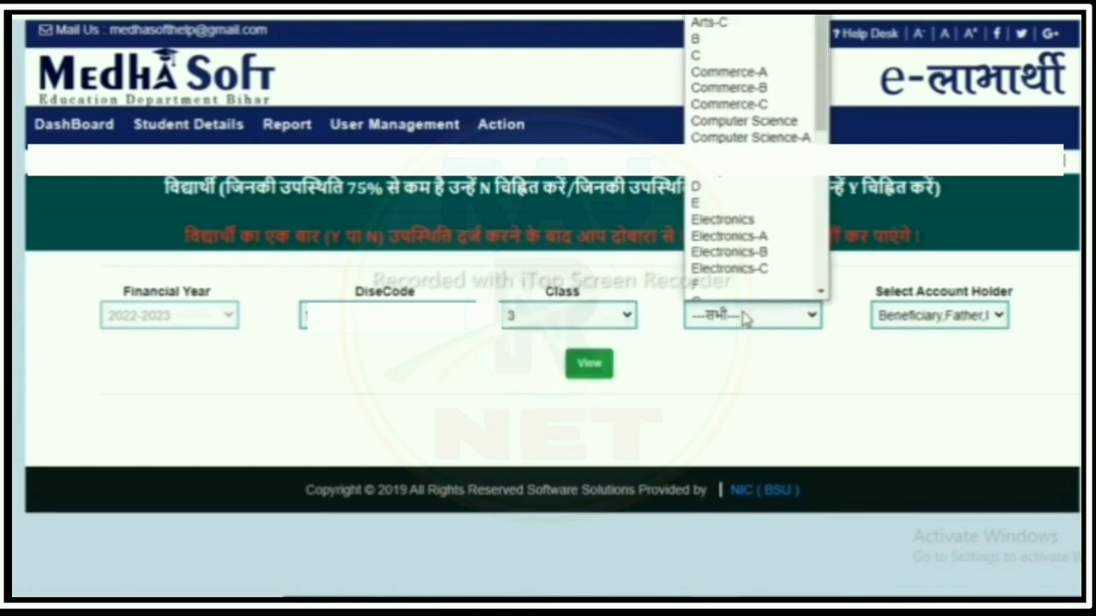
scroll(753, 171, "down", 1)
left_click(707, 12)
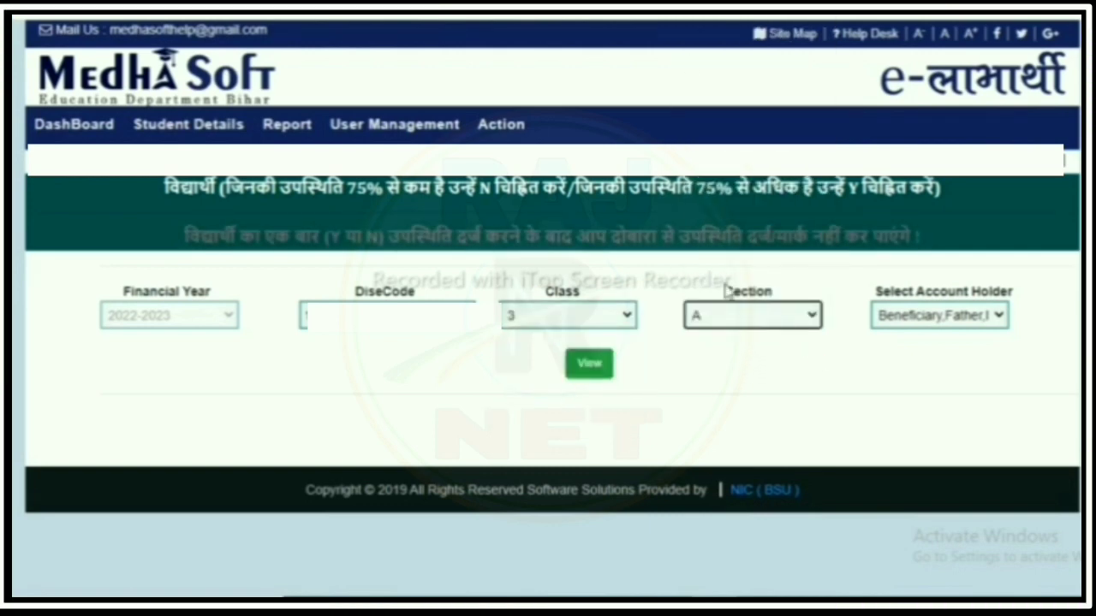
left_click(591, 366)
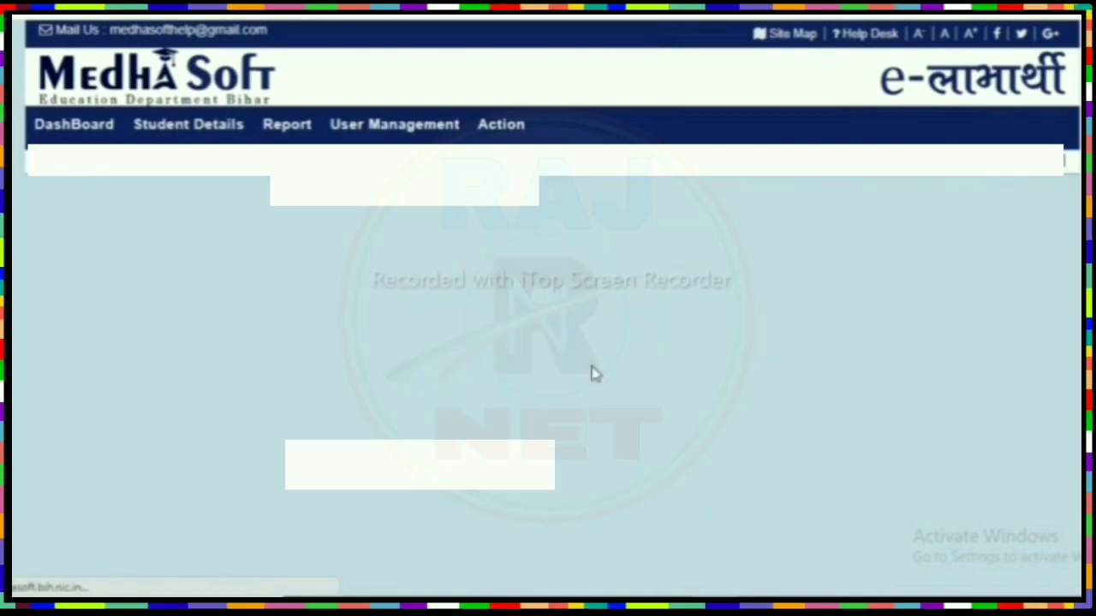
Step: Look through the class 3, section A student list, including its 75% attendance (Y/N) column and the notice above it
scroll(841, 394, "down", 3)
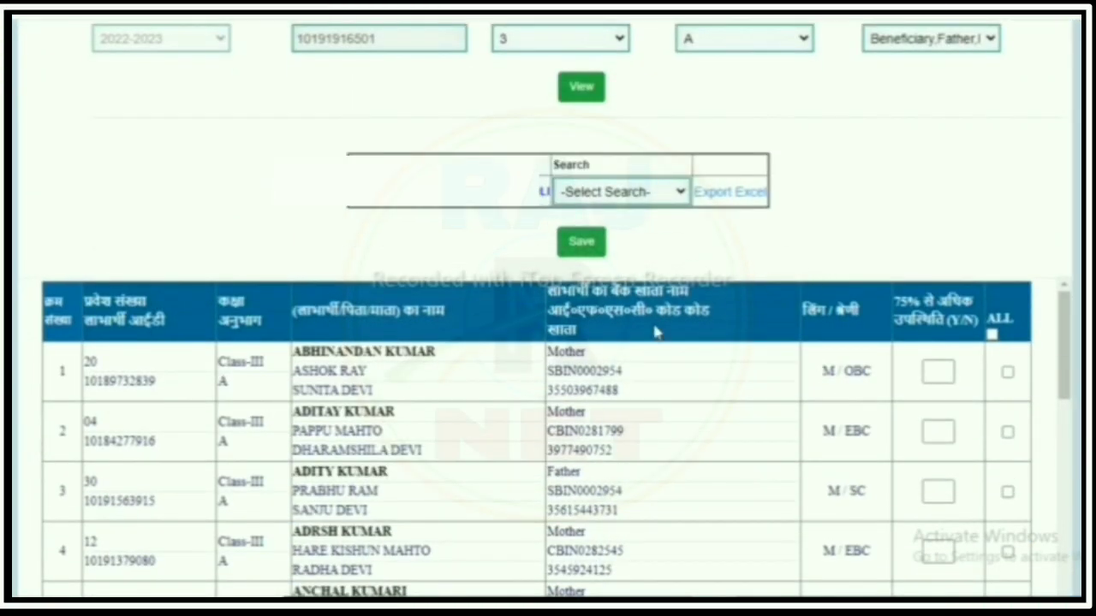
scroll(652, 333, "down", 15)
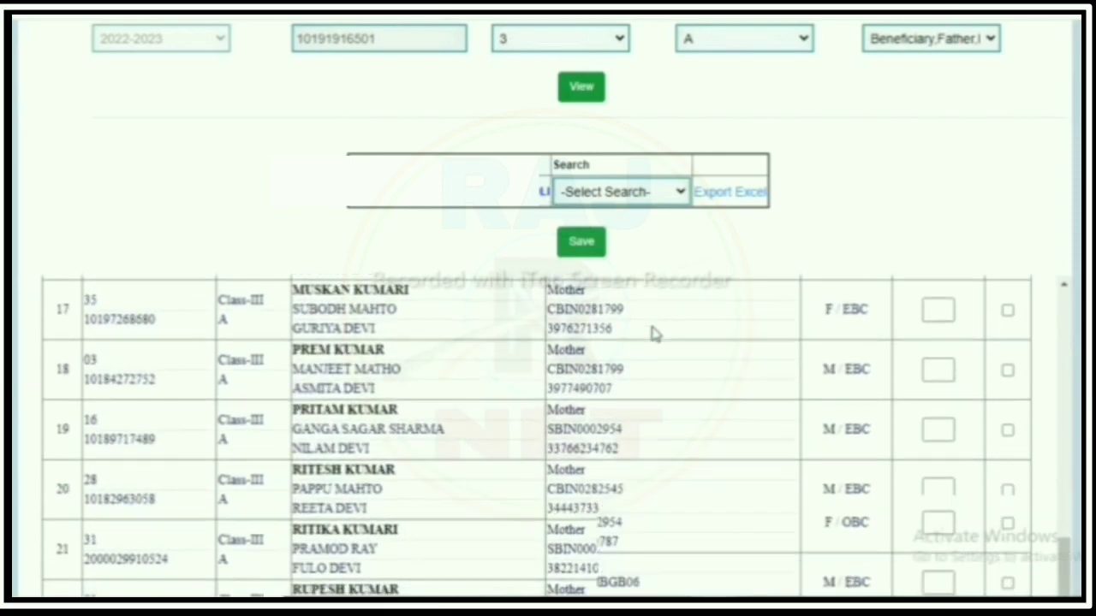
scroll(548, 385, "down", 5)
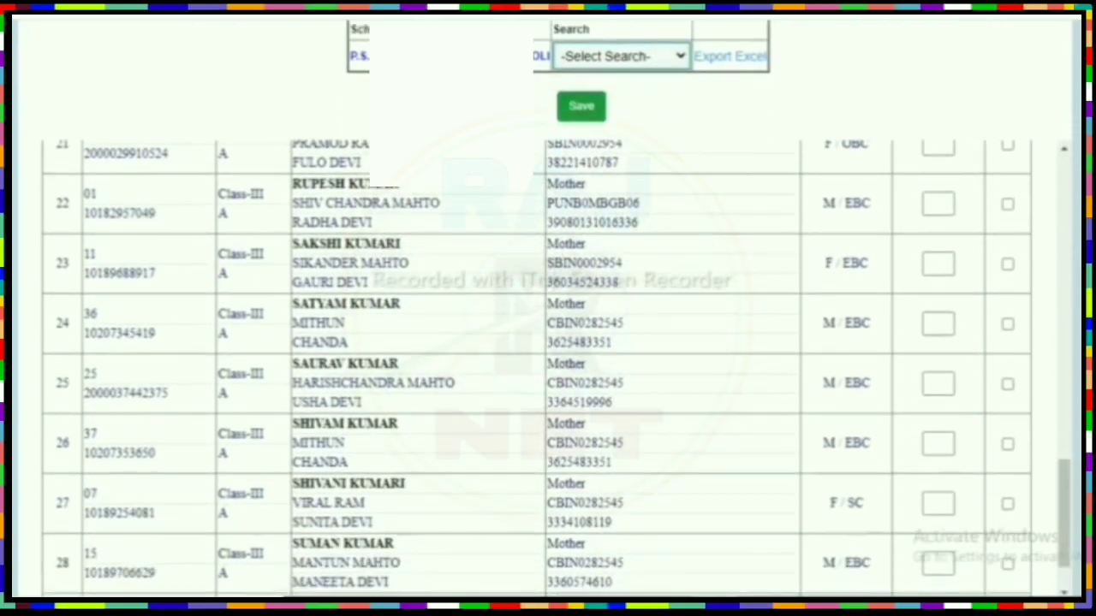
scroll(376, 347, "down", 4)
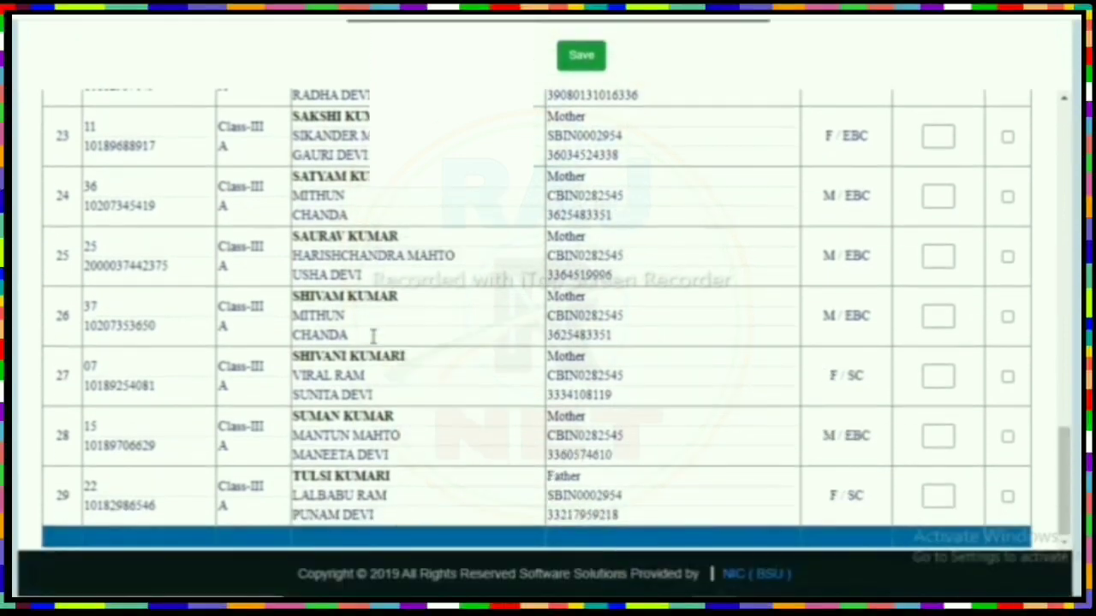
scroll(374, 342, "up", 16)
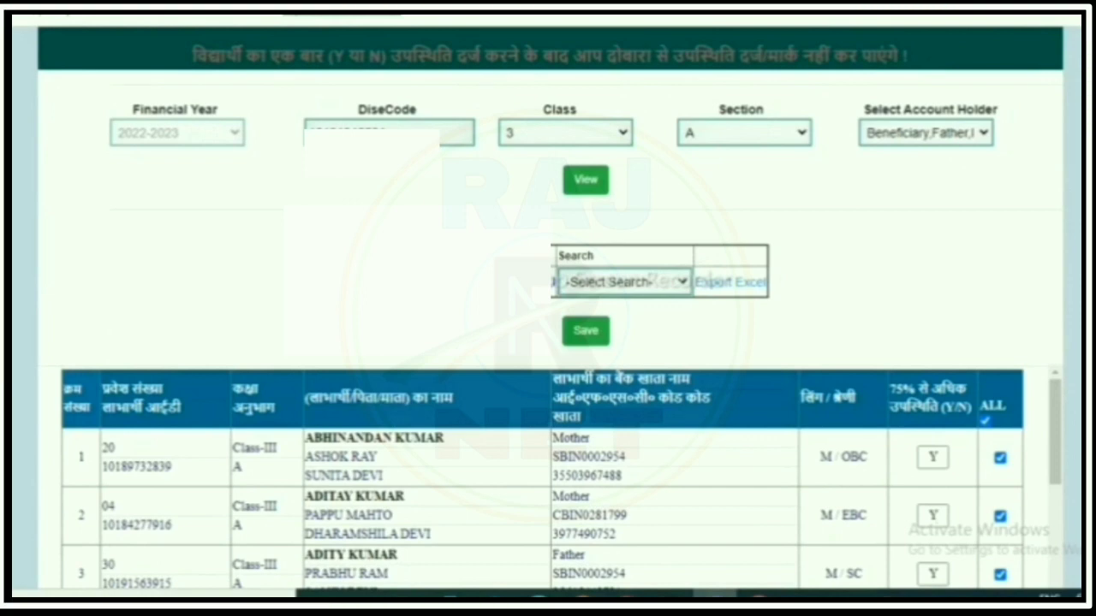
scroll(548, 315, "up", 1)
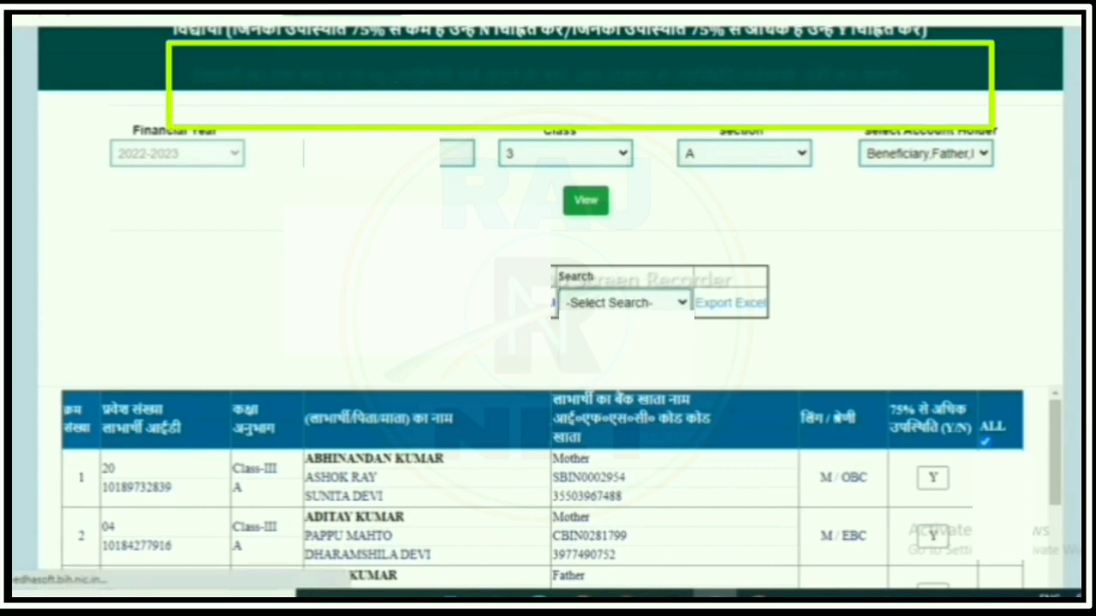
scroll(548, 342, "down", 1)
scroll(606, 303, "up", 1)
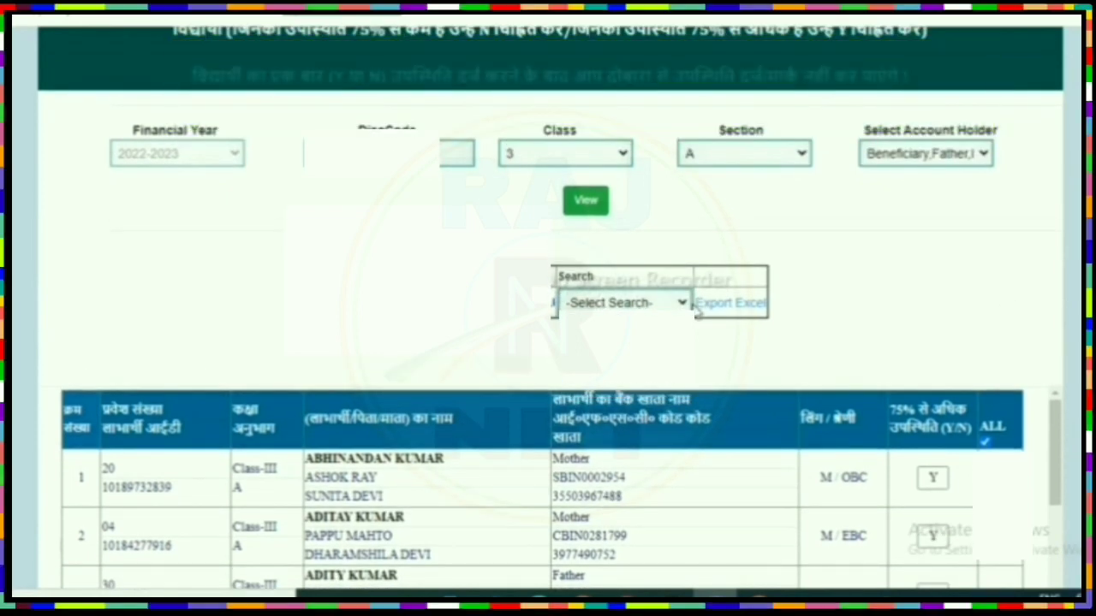
Step: Review the Y/N attendance marks of the selected students, save them, and check the reloaded list
left_click(607, 303)
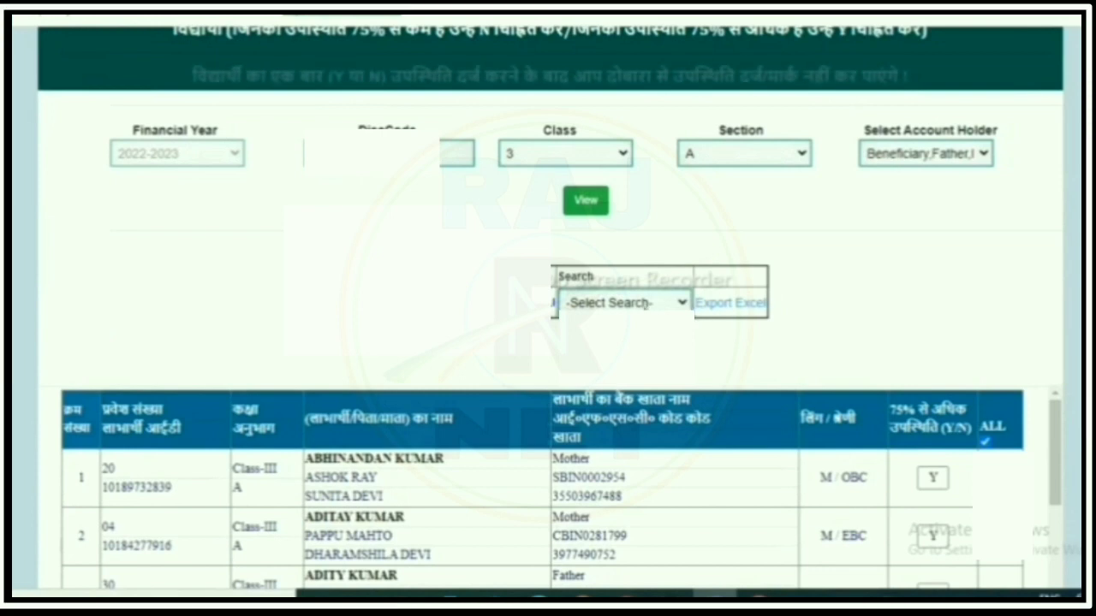
left_click(646, 304)
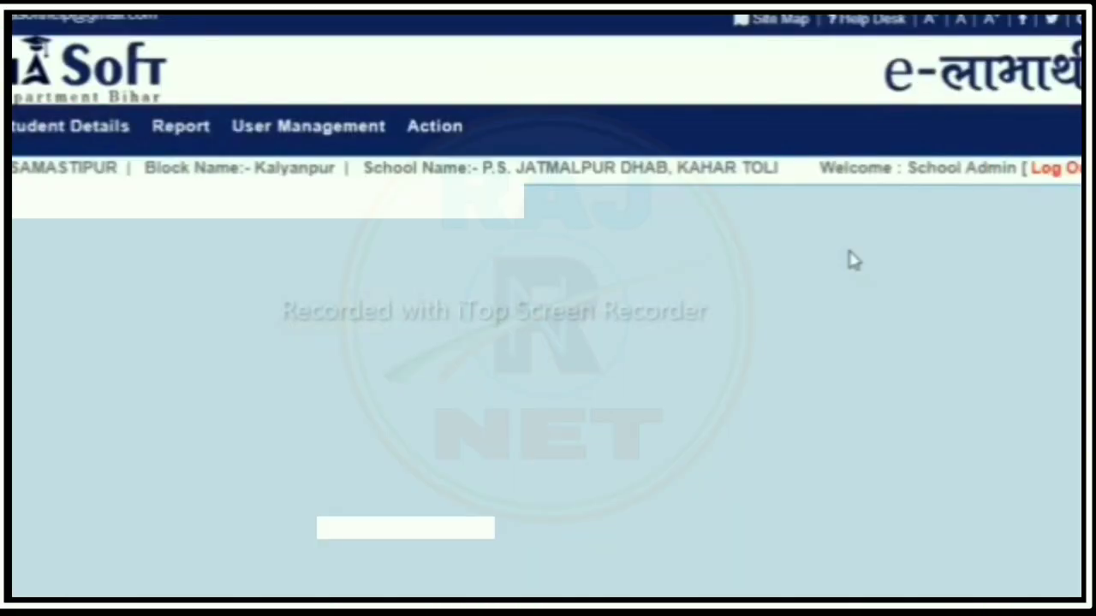
scroll(851, 257, "down", 8)
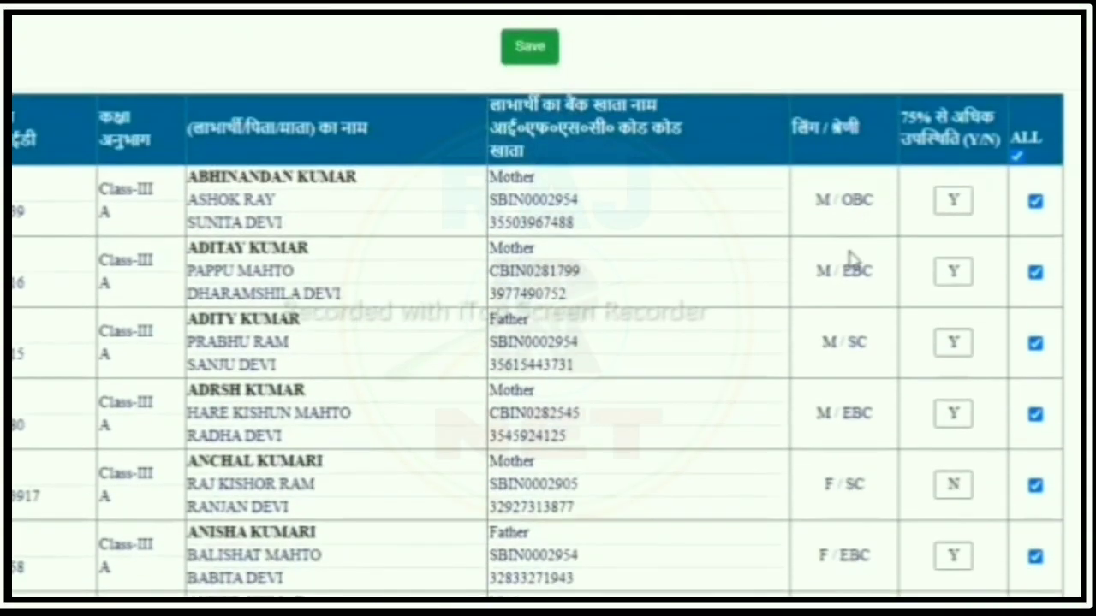
scroll(850, 257, "down", 20)
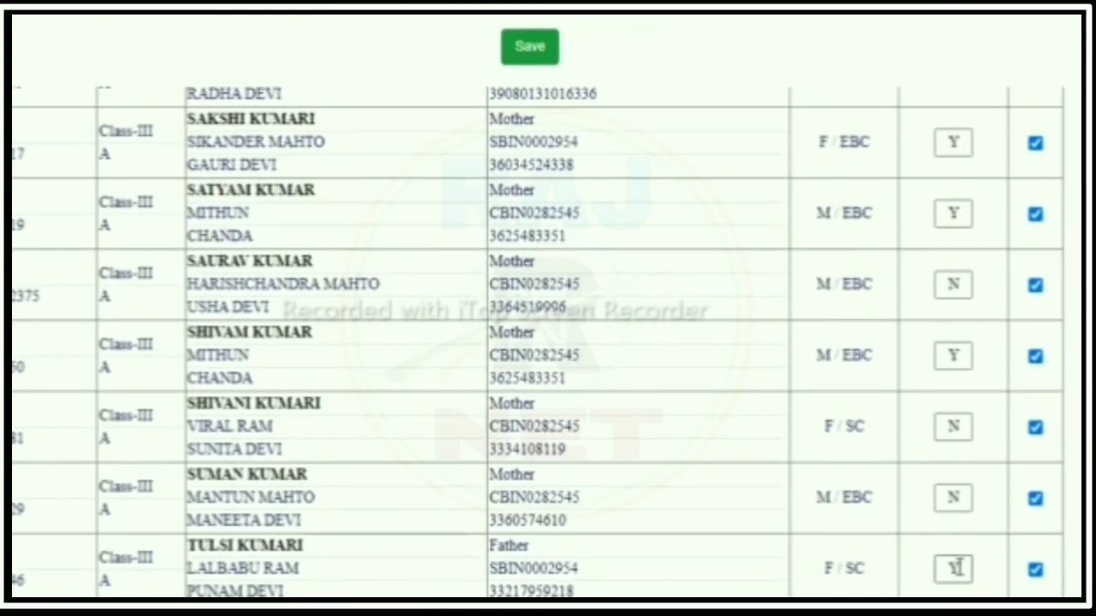
scroll(577, 416, "up", 15)
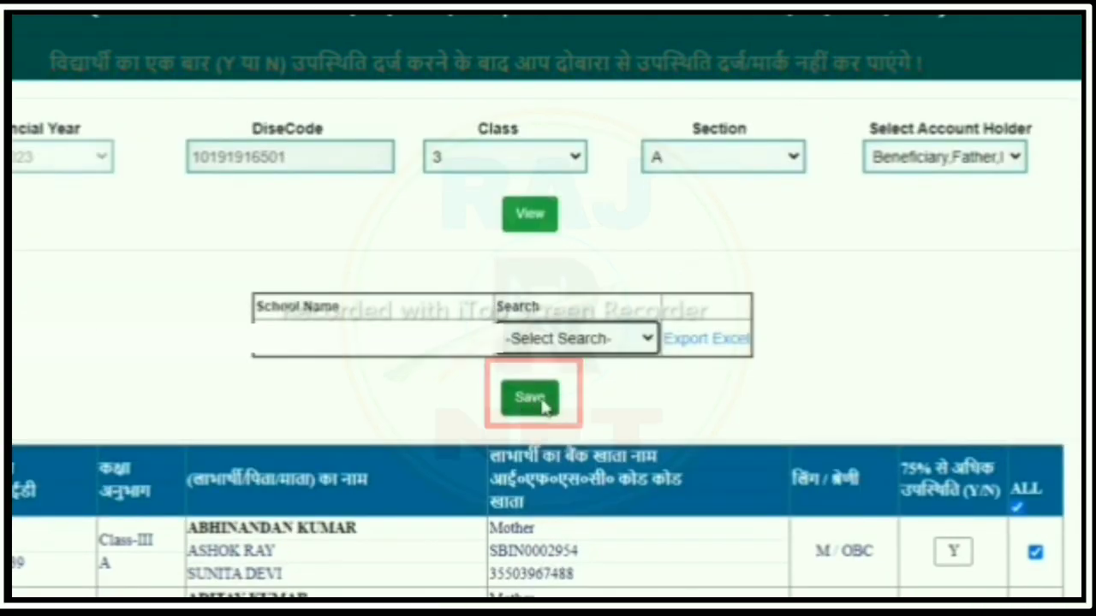
left_click(533, 399)
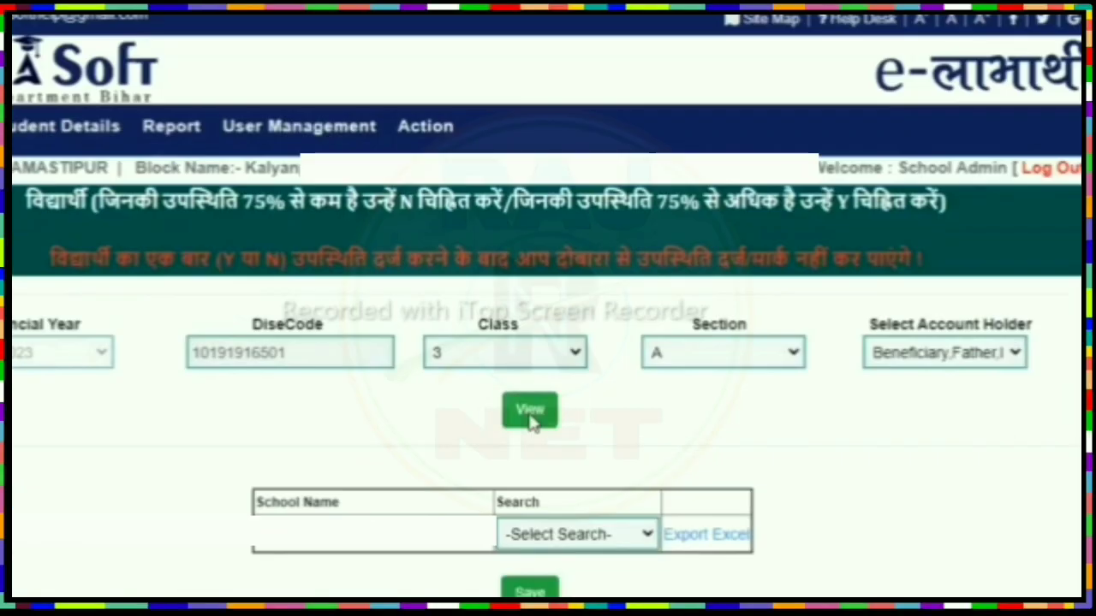
scroll(531, 420, "down", 10)
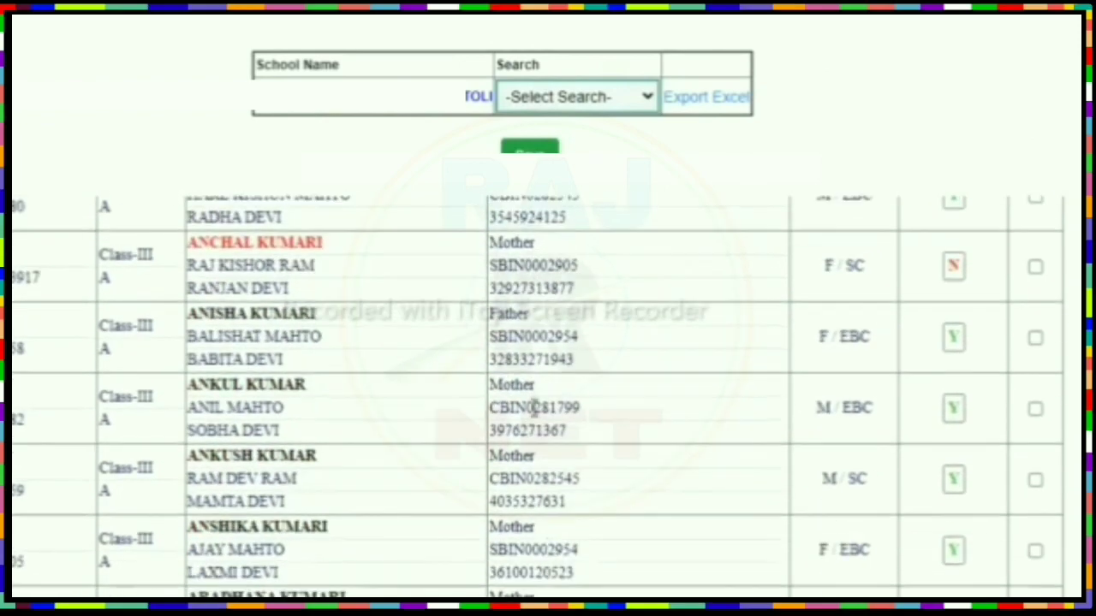
scroll(533, 407, "down", 2)
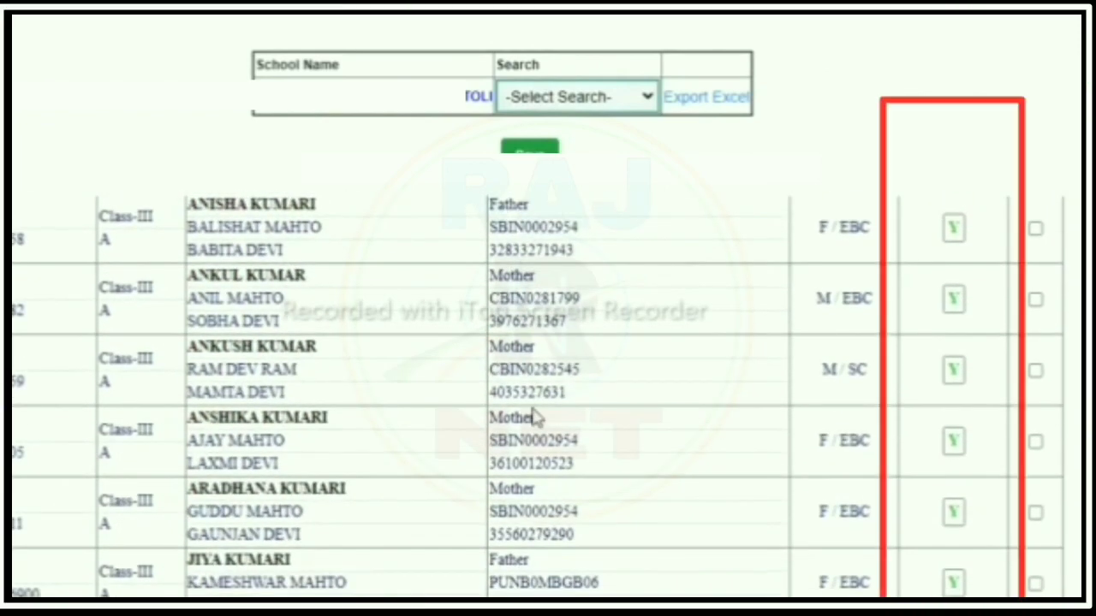
Step: Filter the saved attendance list to Yes and look through the students marked Y
scroll(535, 417, "up", 7)
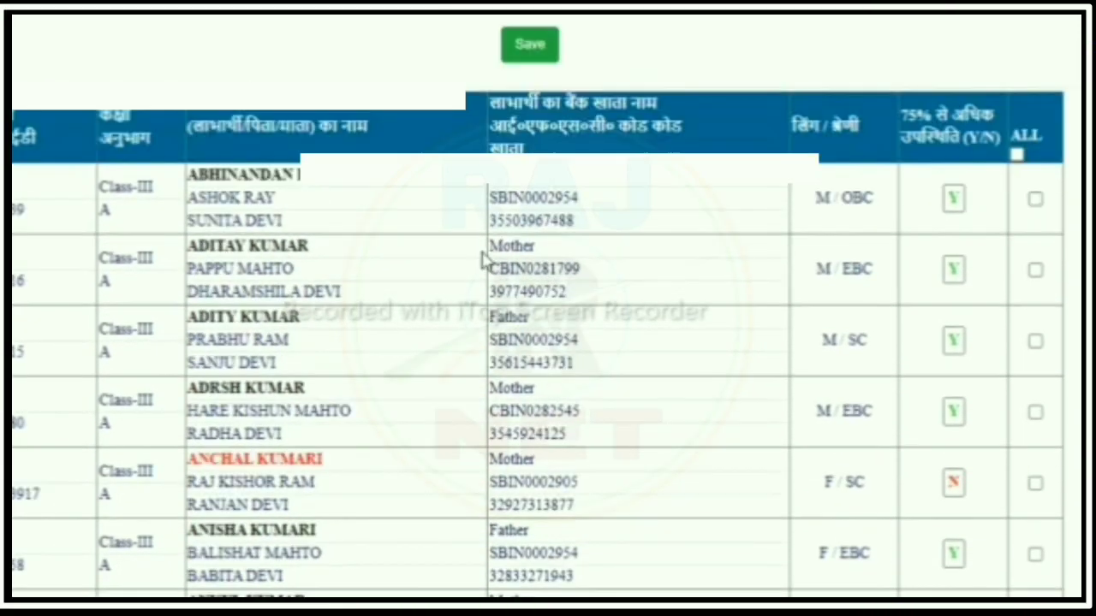
left_click(599, 203)
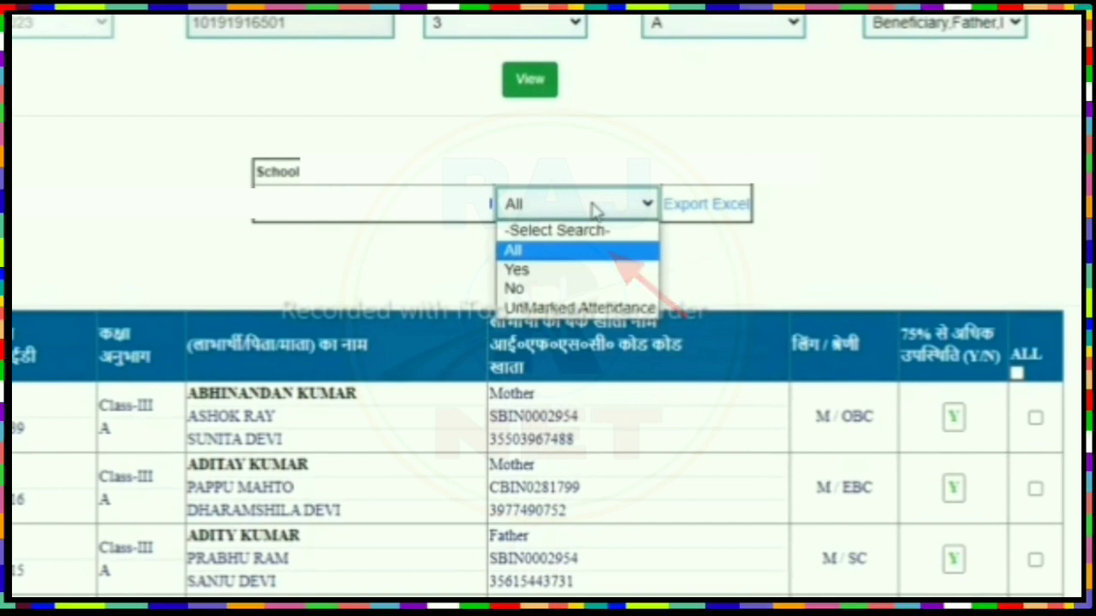
left_click(519, 271)
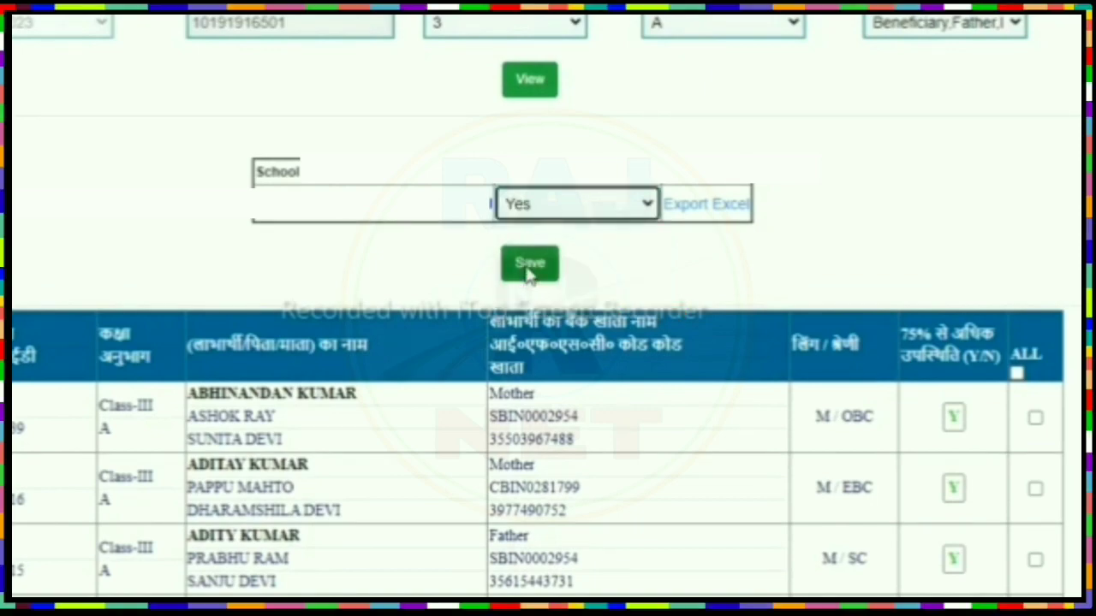
left_click(528, 265)
scroll(528, 272, "down", 8)
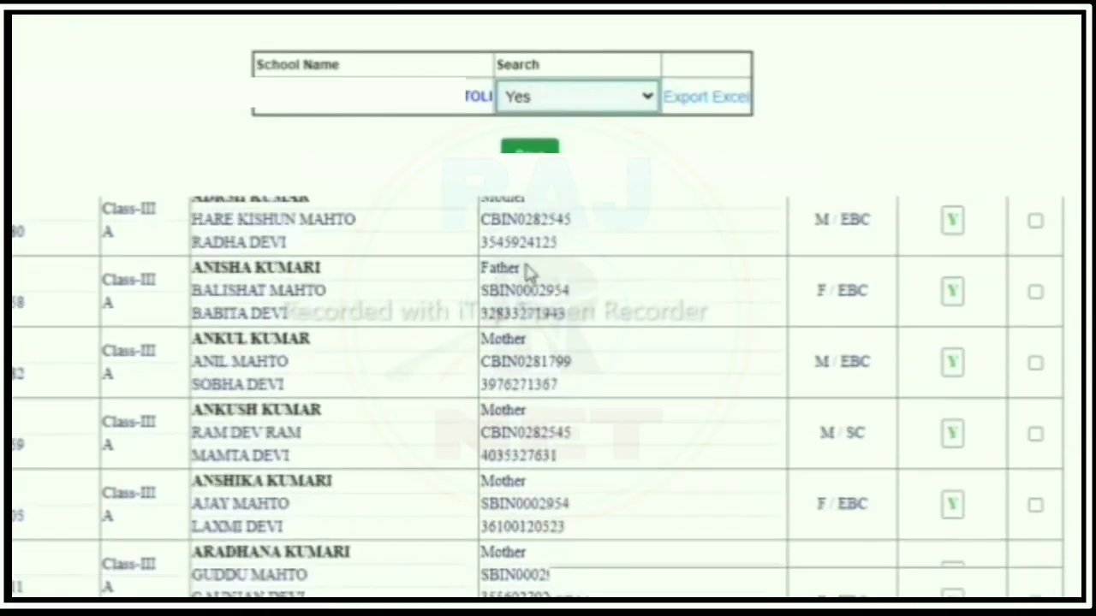
scroll(528, 272, "down", 10)
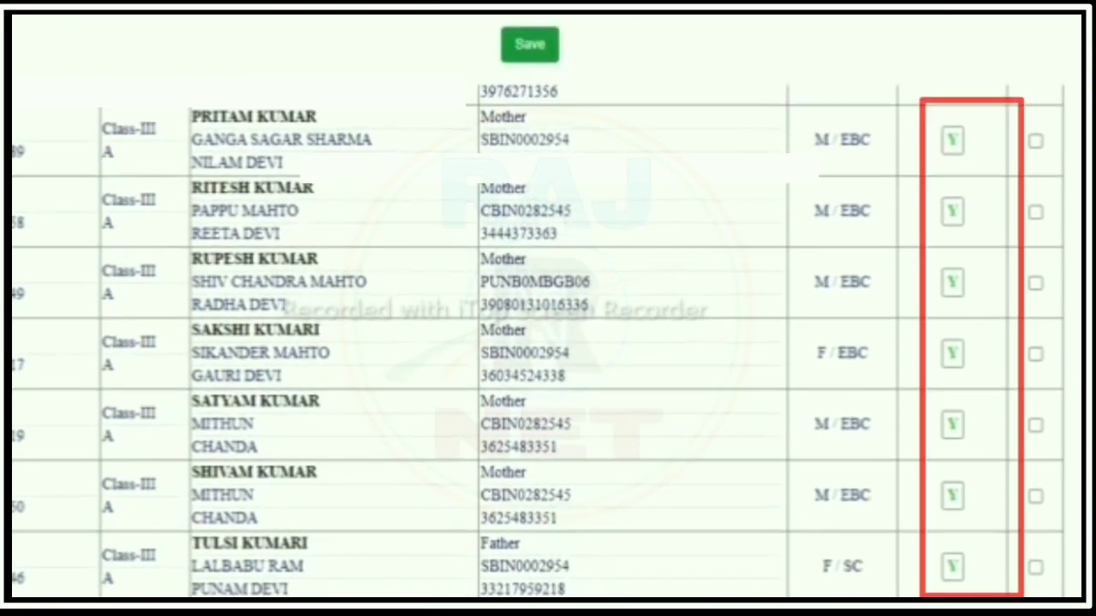
scroll(492, 256, "up", 15)
scroll(492, 256, "down", 4)
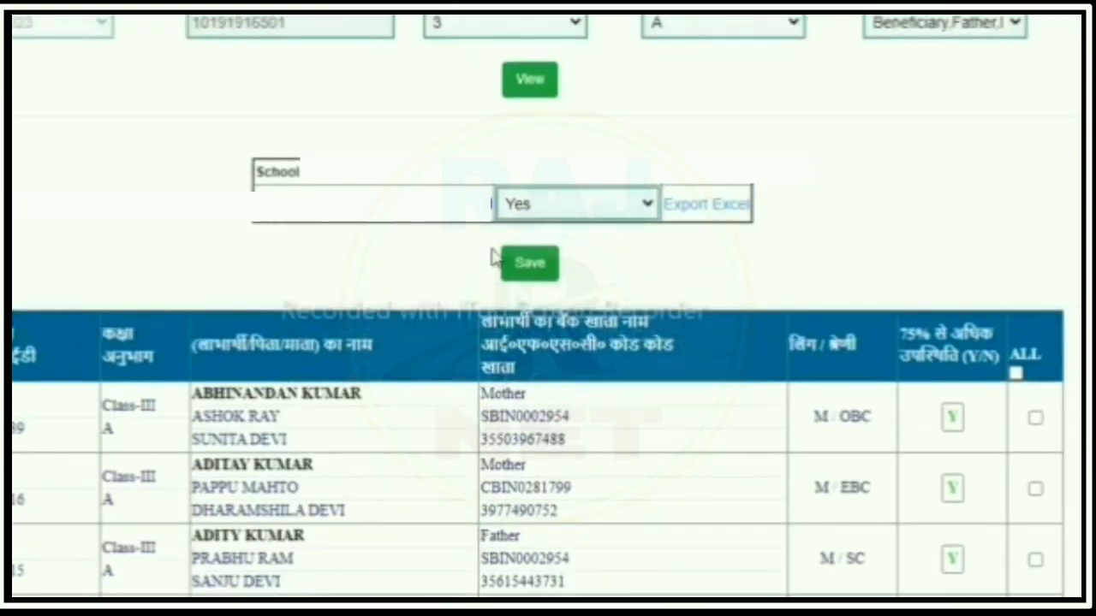
Step: Filter the attendance list to No and look through the students marked N
left_click(563, 210)
left_click(514, 286)
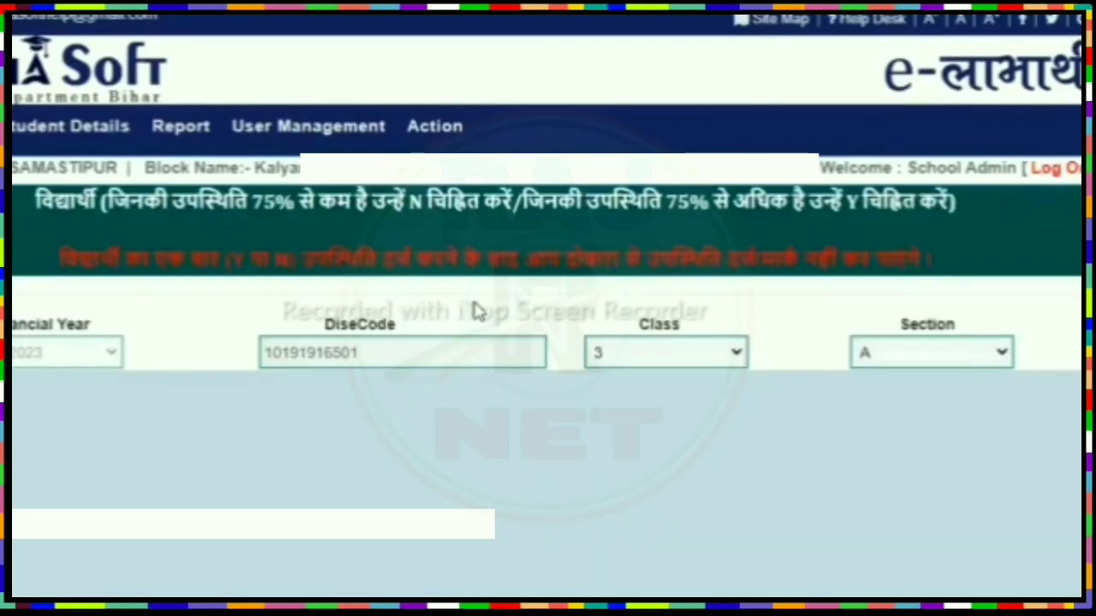
scroll(474, 311, "down", 6)
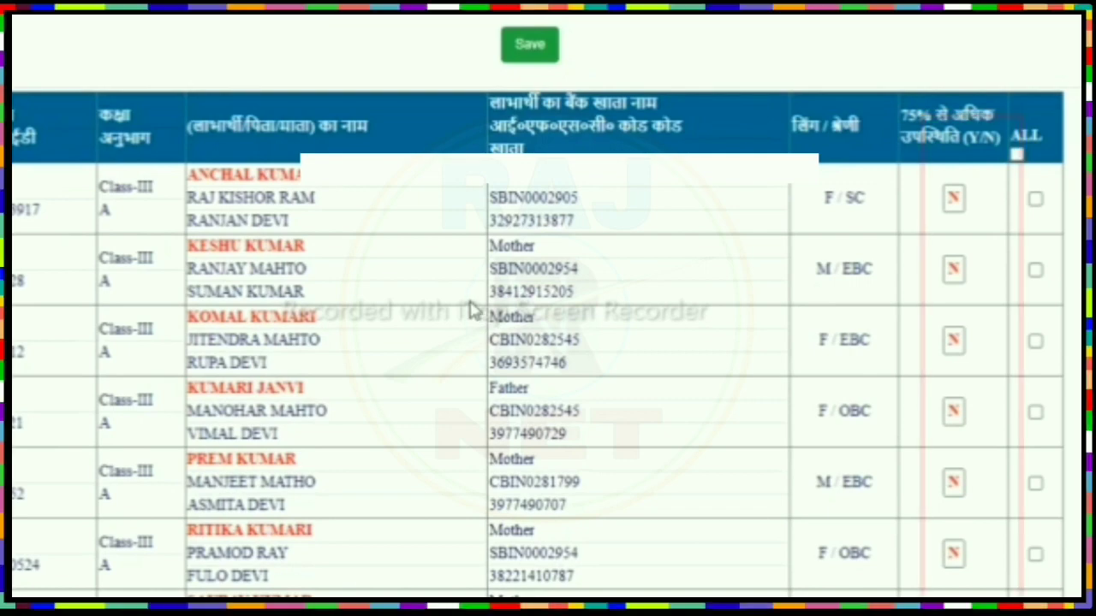
scroll(469, 310, "down", 3)
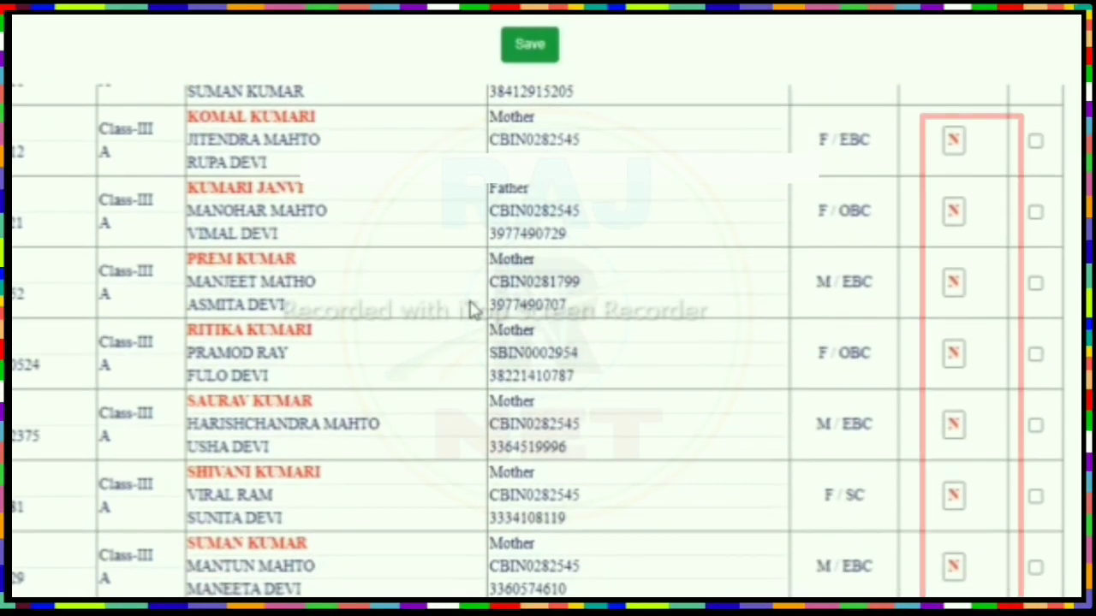
Step: Filter the attendance list to UnMarked Attendance
scroll(469, 310, "up", 3)
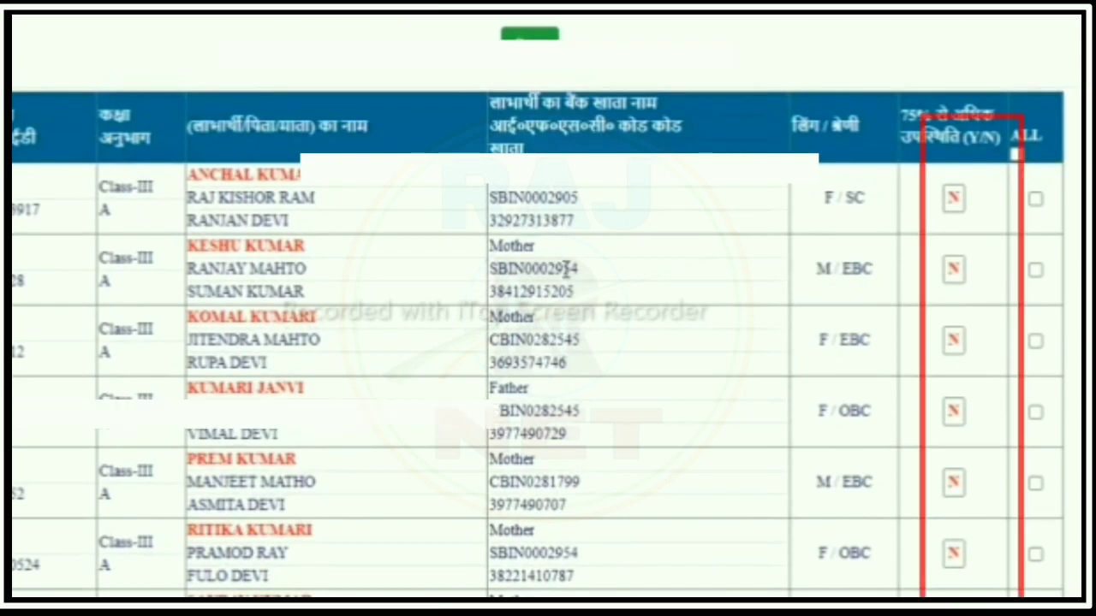
scroll(469, 310, "up", 5)
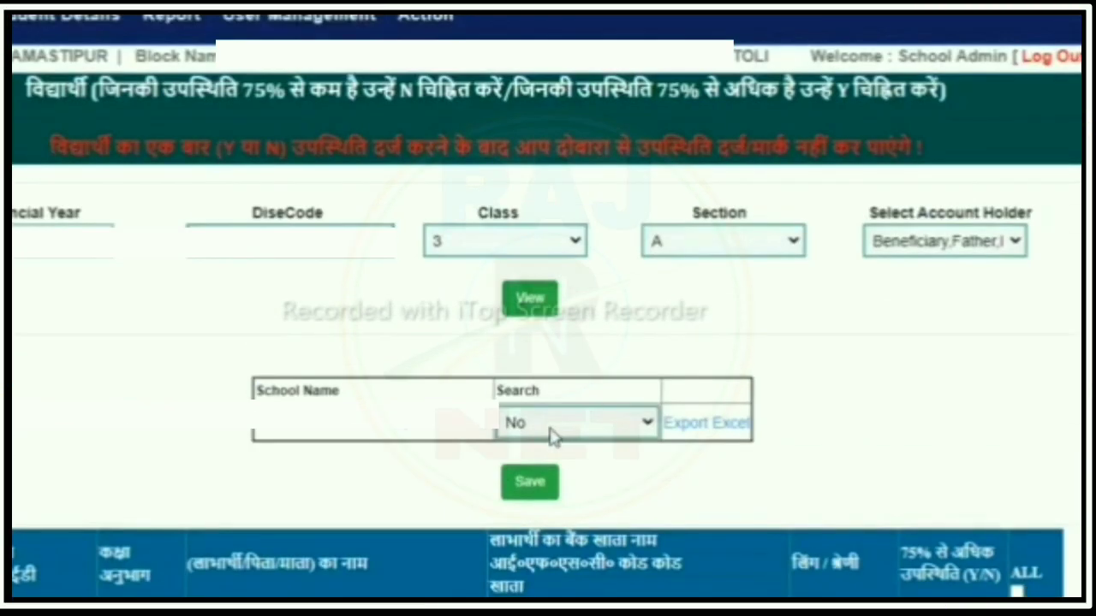
left_click(552, 435)
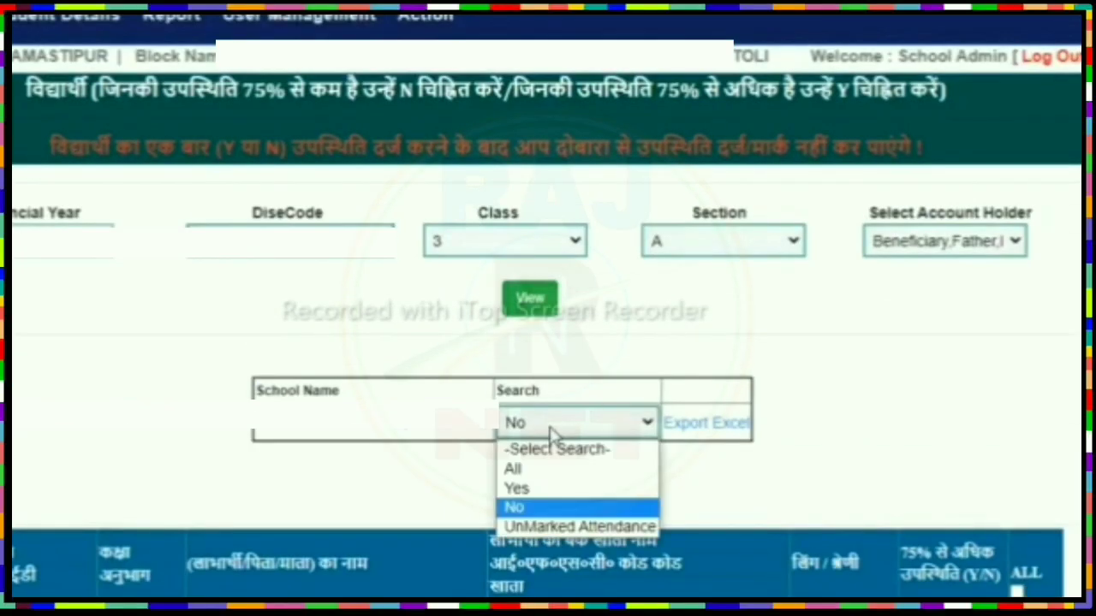
left_click(548, 529)
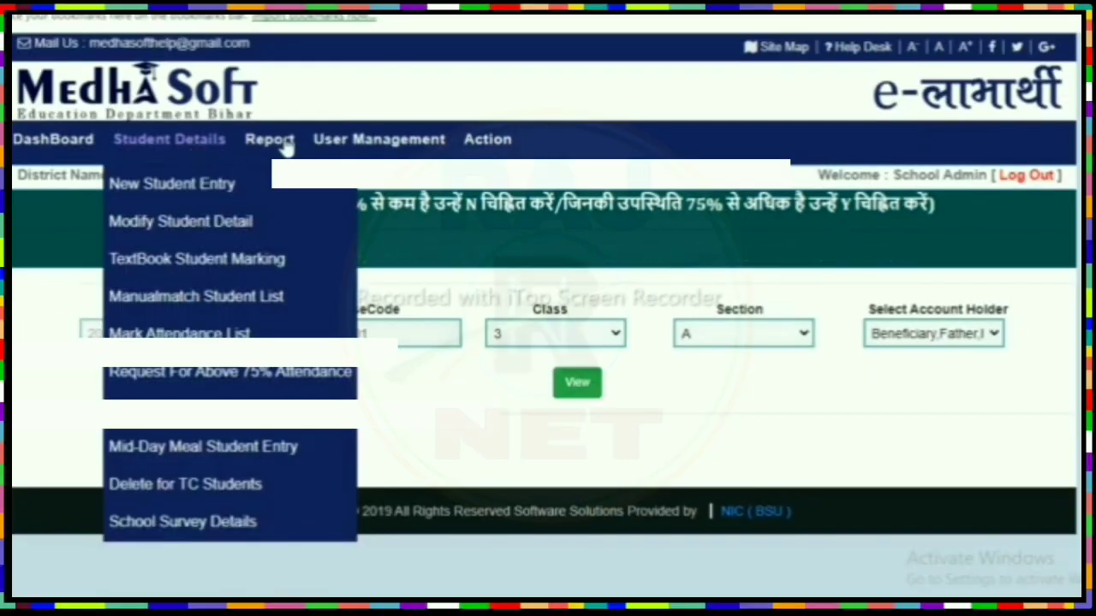
Step: Open the Attendance Report with the school's marked and unmarked attendance totals
mouse_move(202, 136)
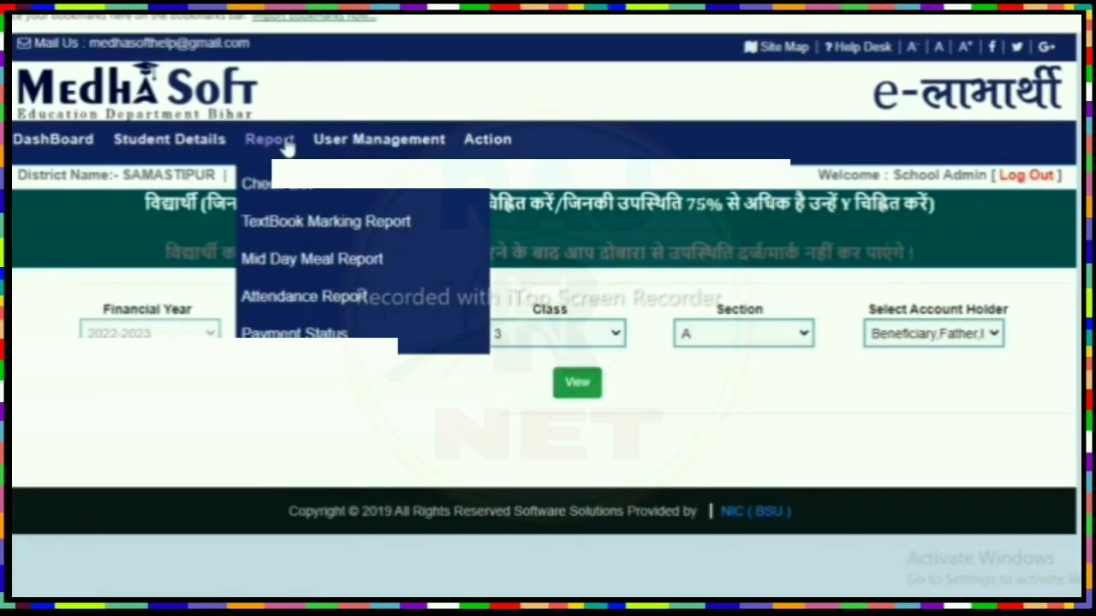
left_click(327, 300)
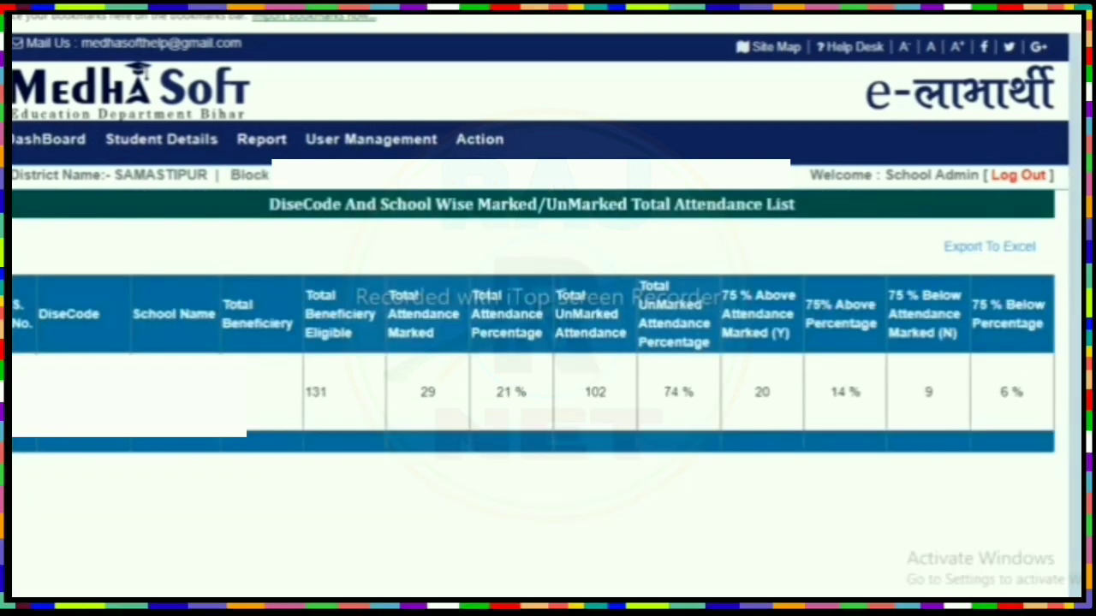